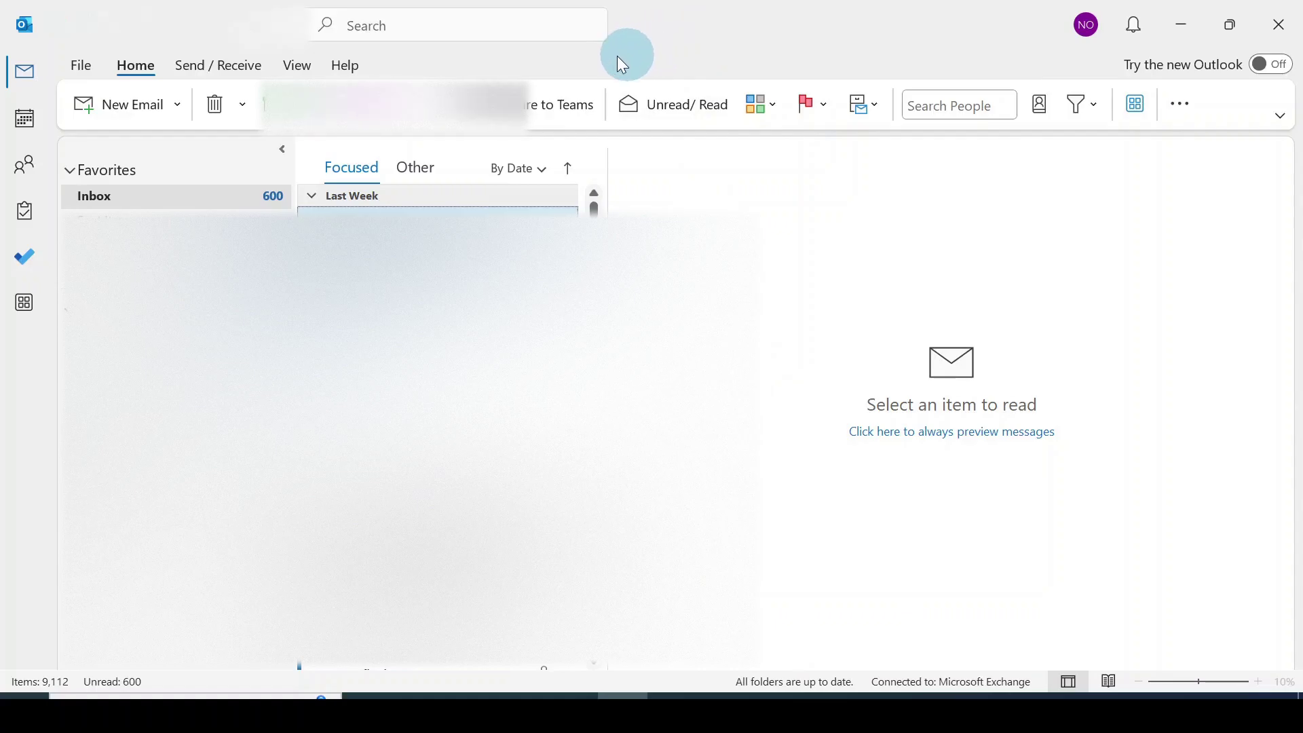
Step: Go to the File backstage view showing the mail account's Account Information page
click(80, 68)
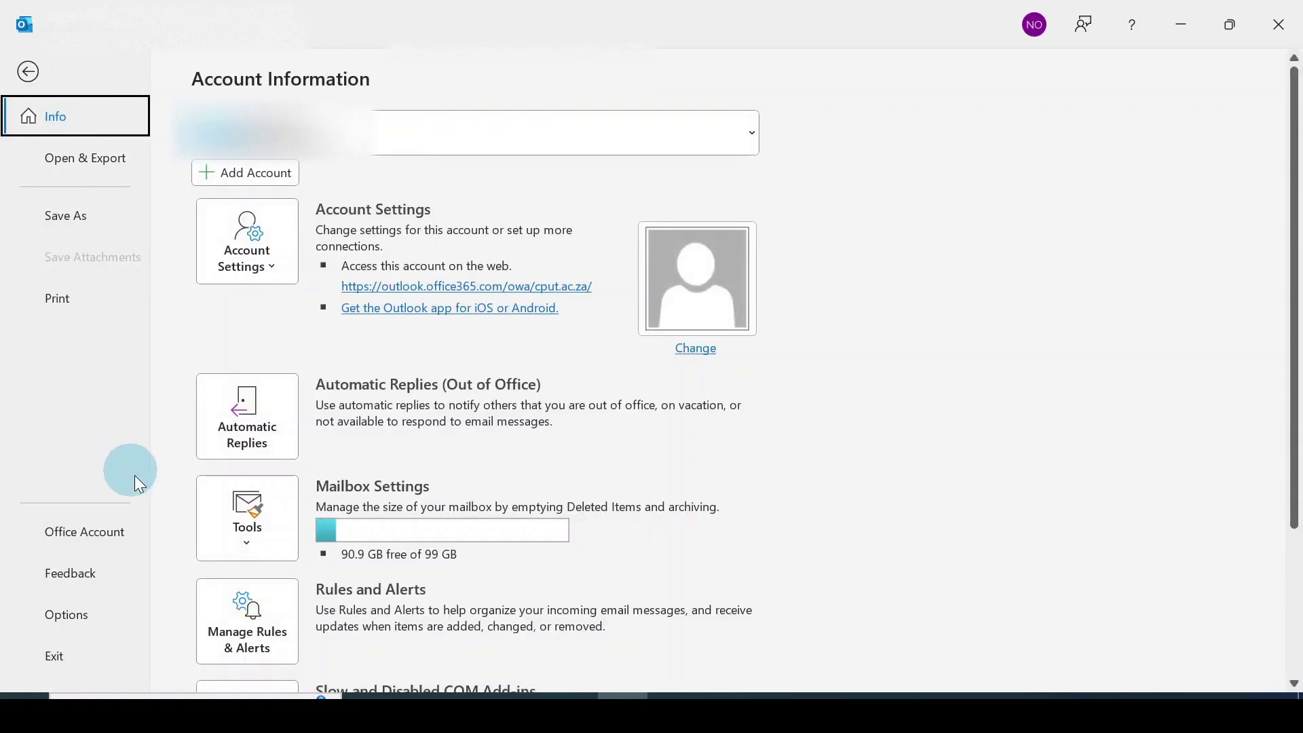
Step: Enable 'Send automatic replies' restricted to the Mon 01/Jul/24 – Tue 02/Jul/24 time range
click(274, 428)
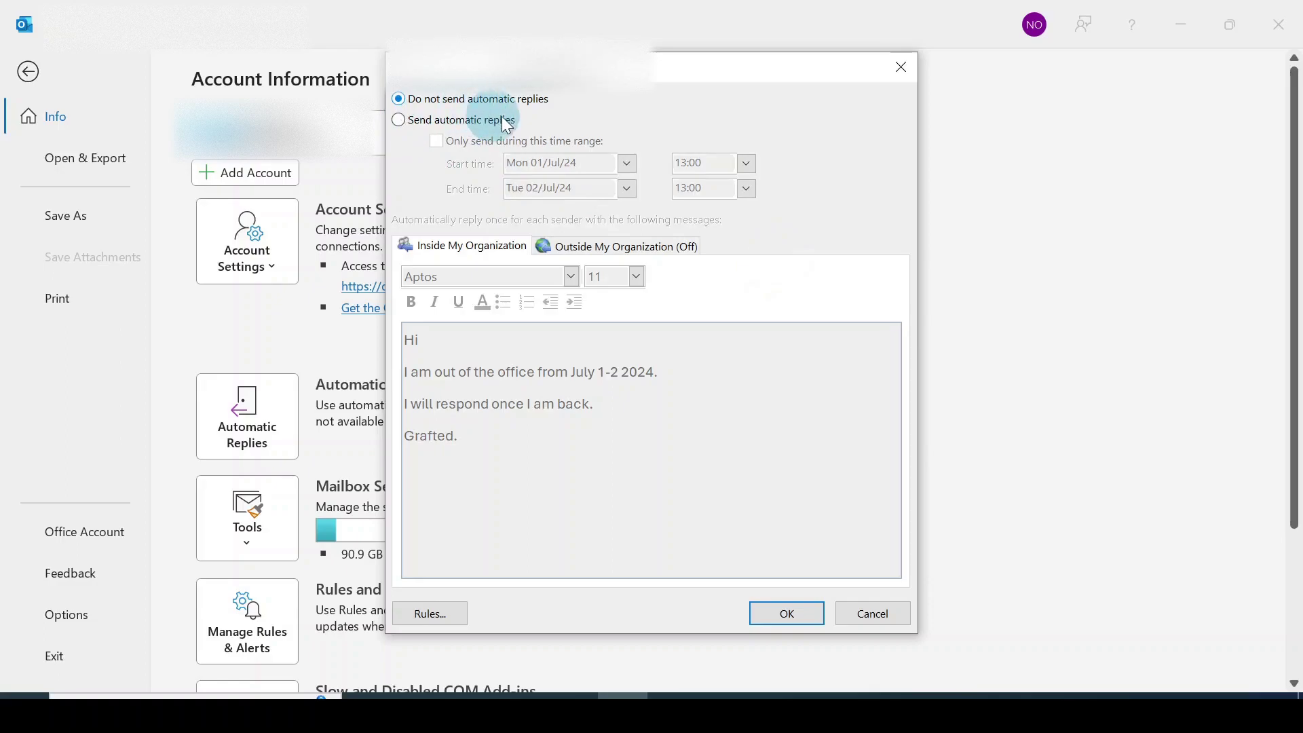
click(398, 121)
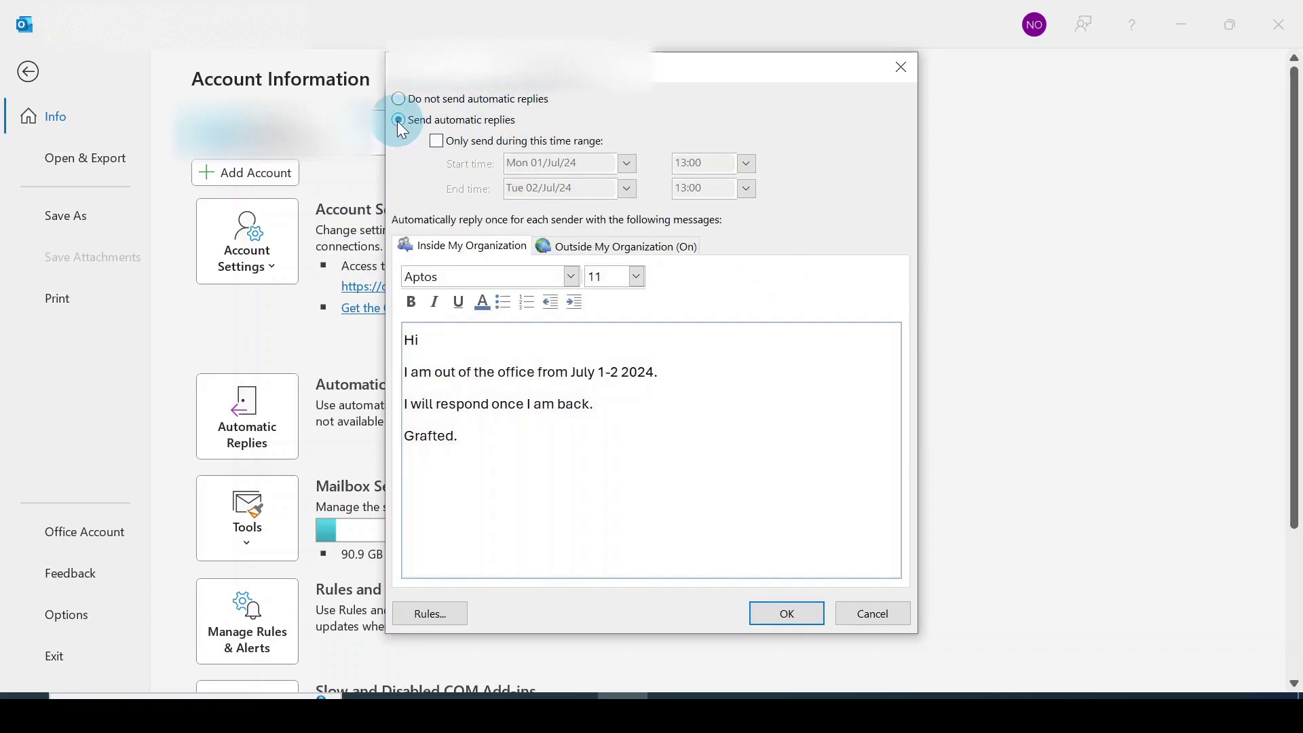
click(437, 142)
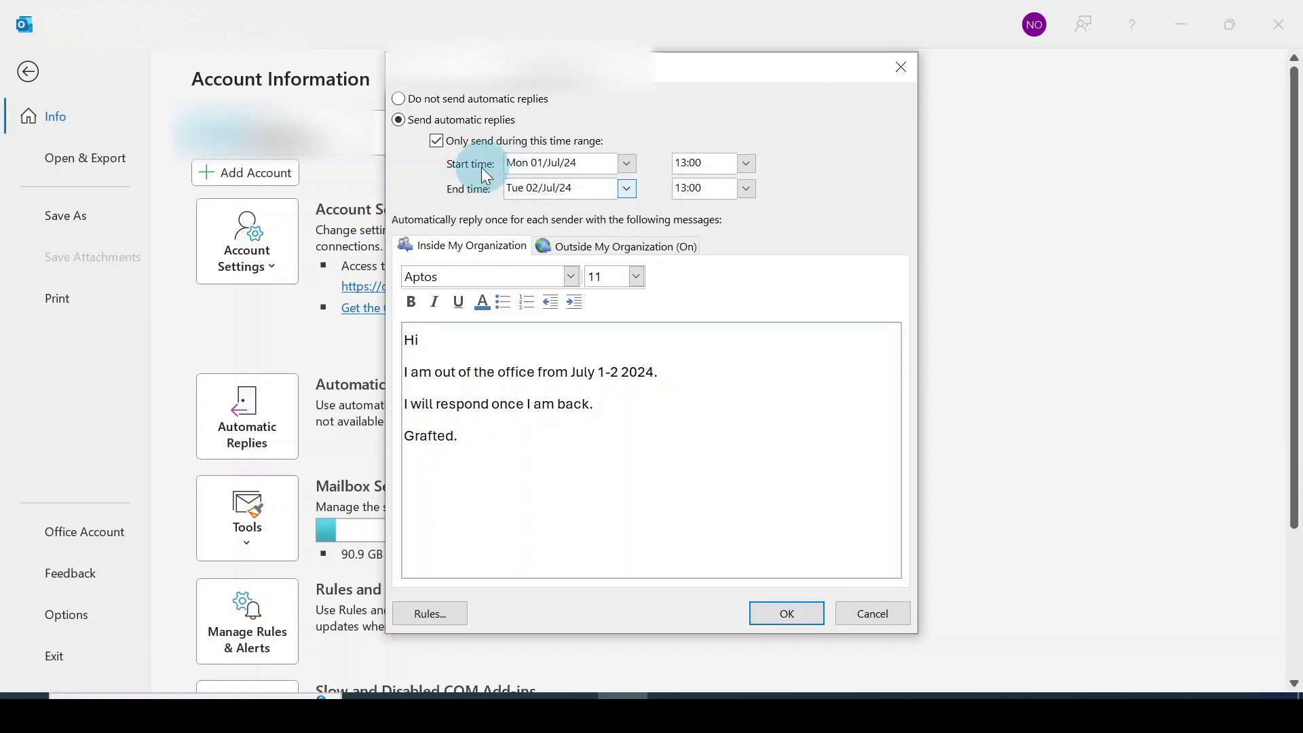
click(750, 165)
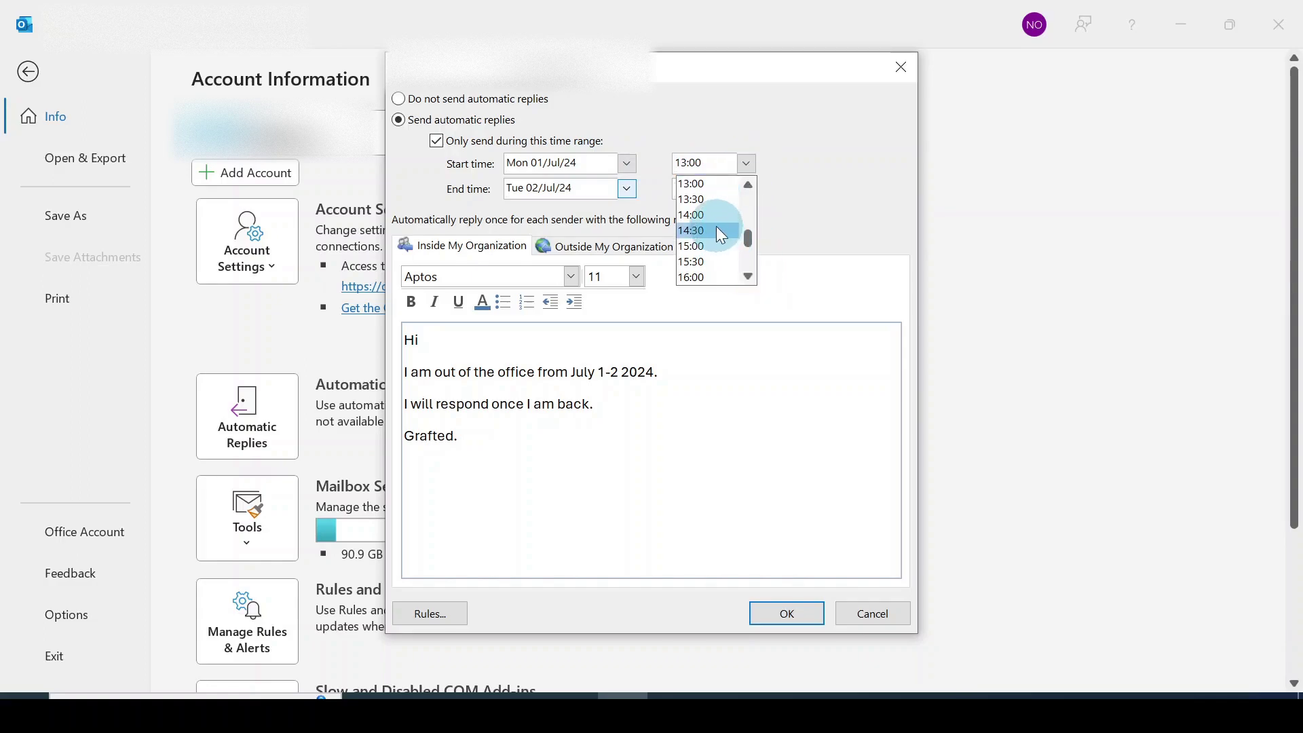
click(796, 196)
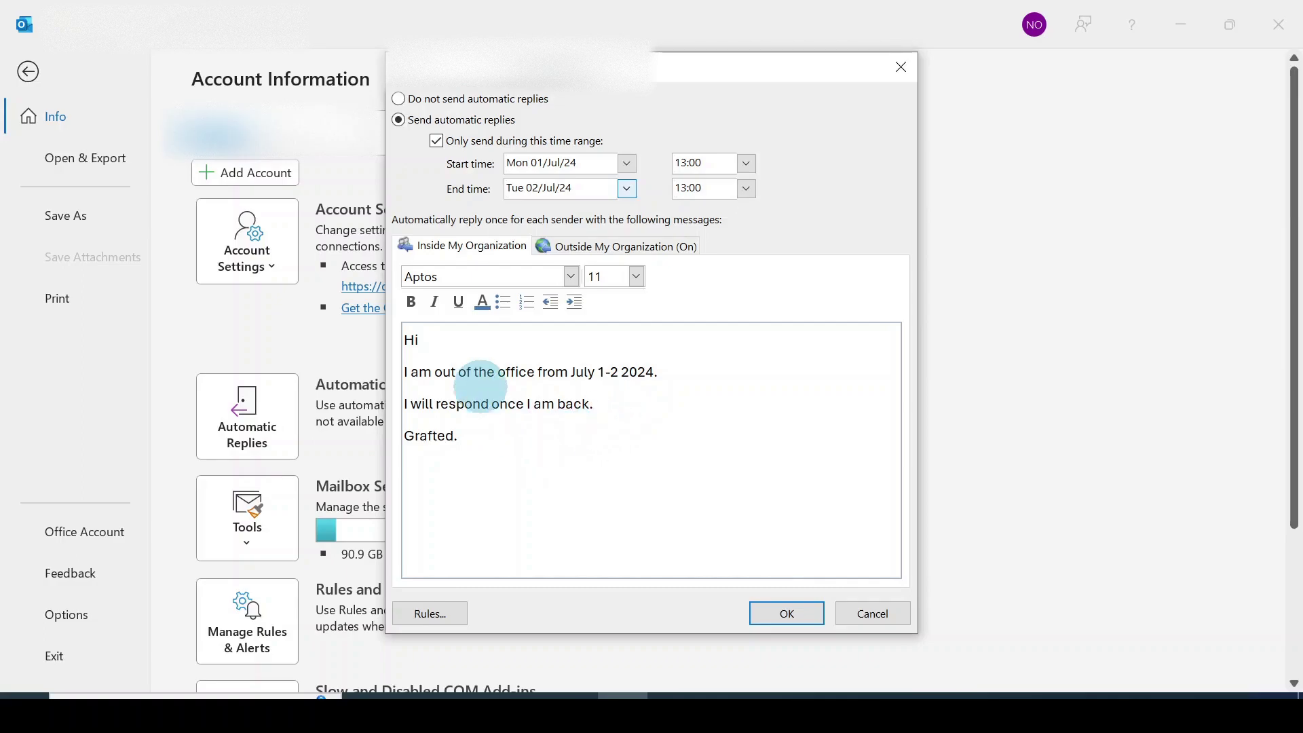
Step: Confirm the Automatic Replies dialog with OK so the account page reports replies being sent
click(787, 612)
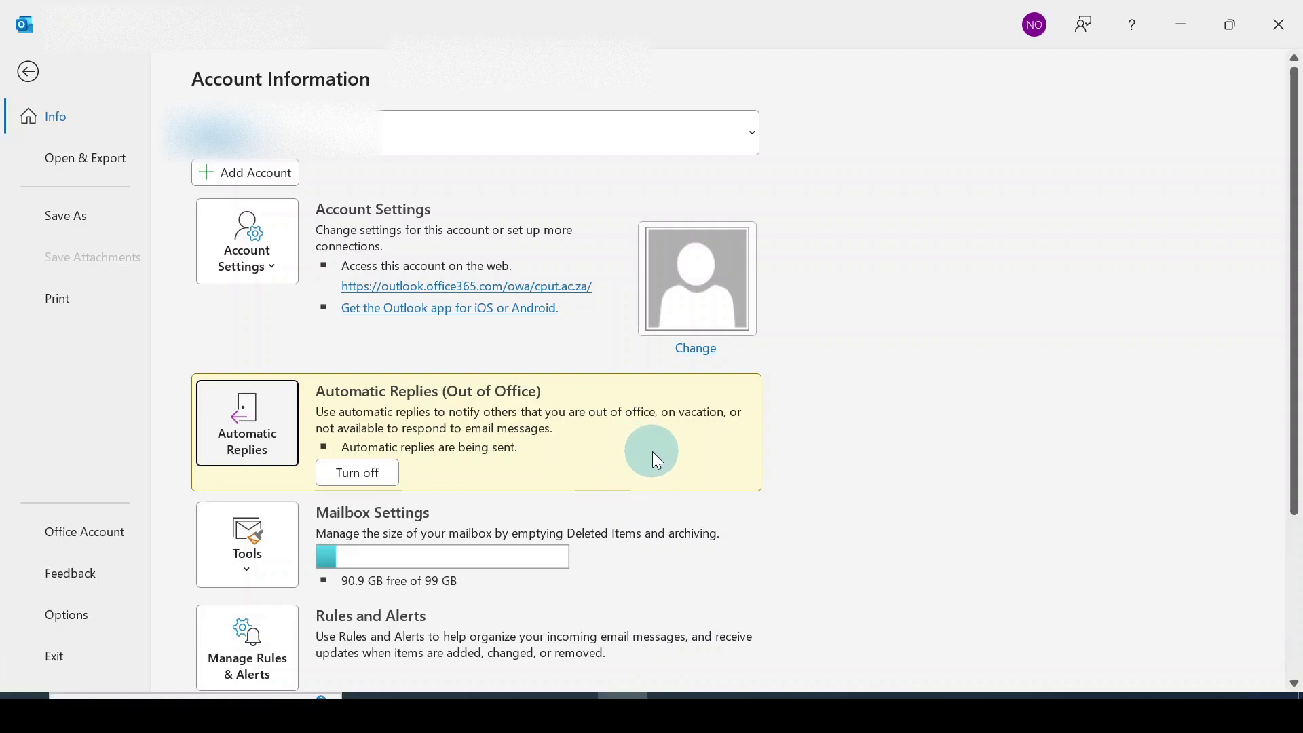
click(357, 471)
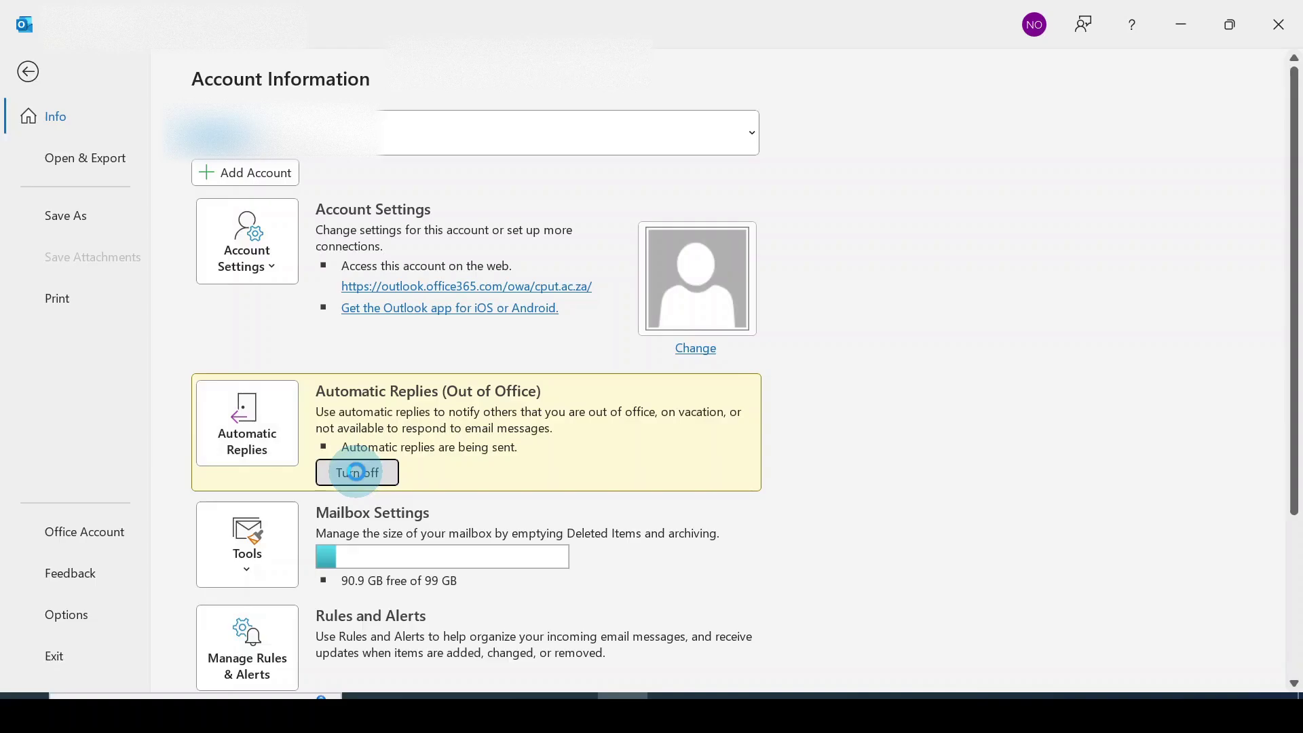